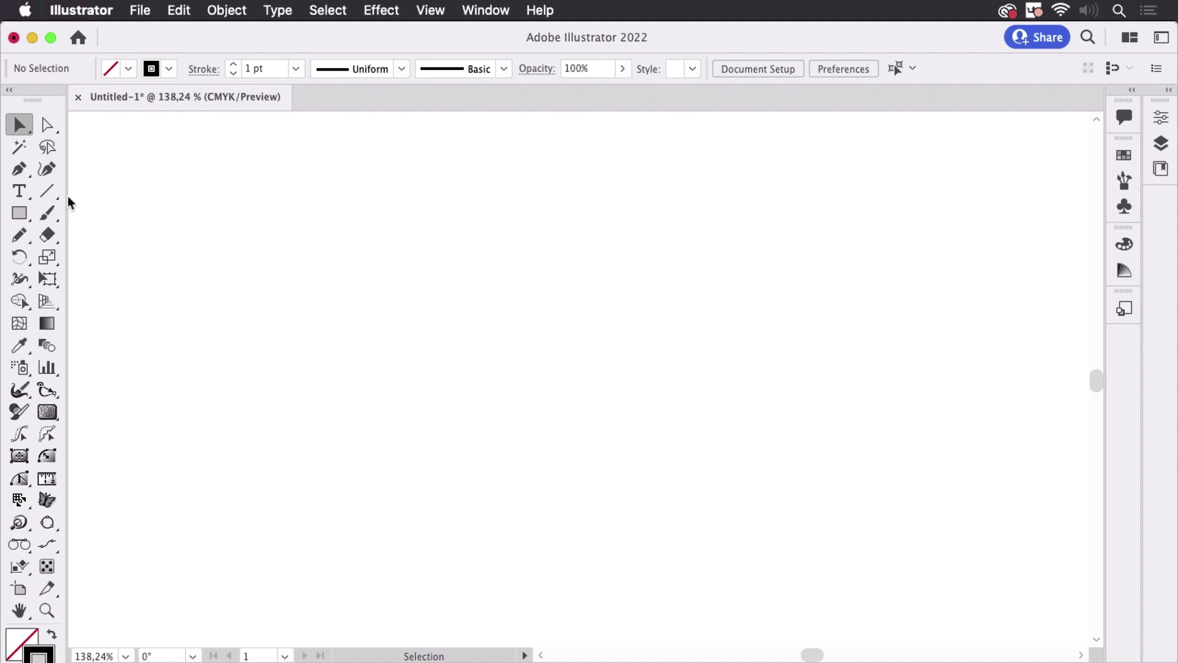
Draw a diagonal test line and widen its middle into a leaf shape with the Width tool
key("backslash")
left_click_drag(228, 189, 321, 343)
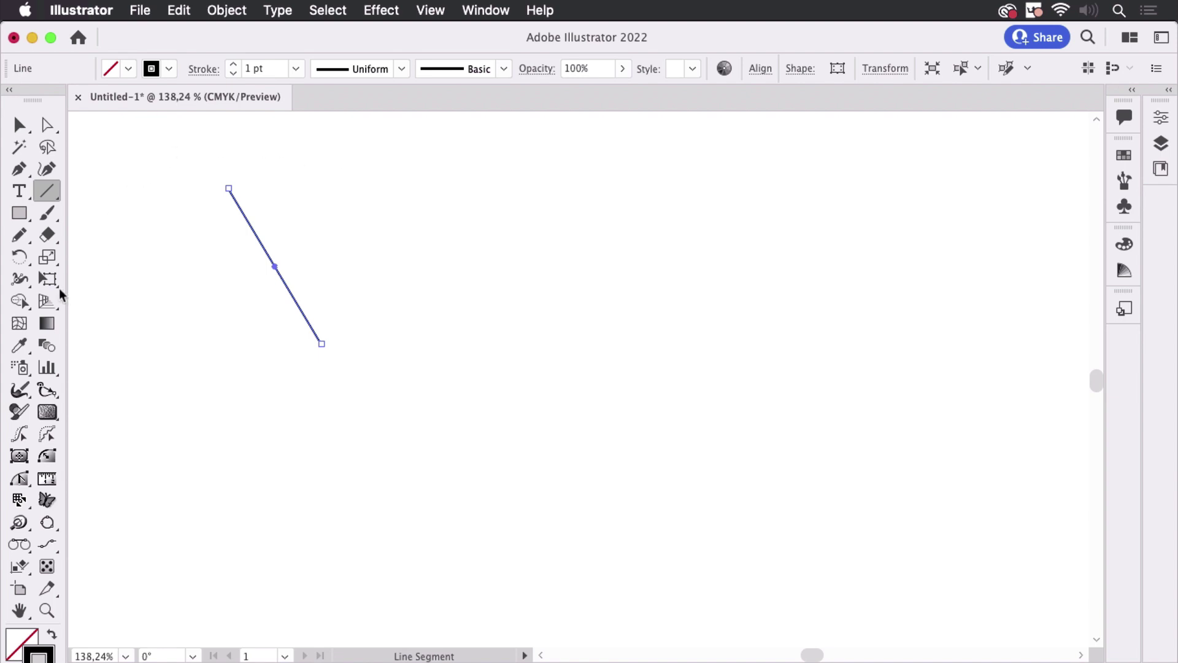
left_click(20, 278)
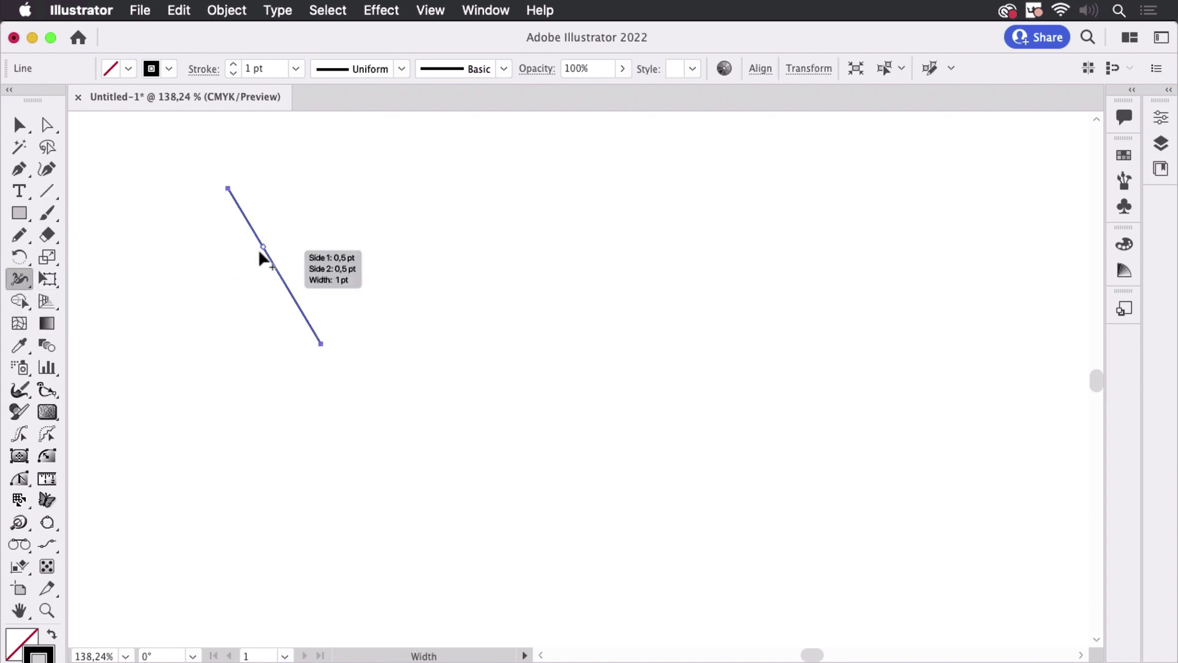
left_click_drag(261, 253, 245, 258)
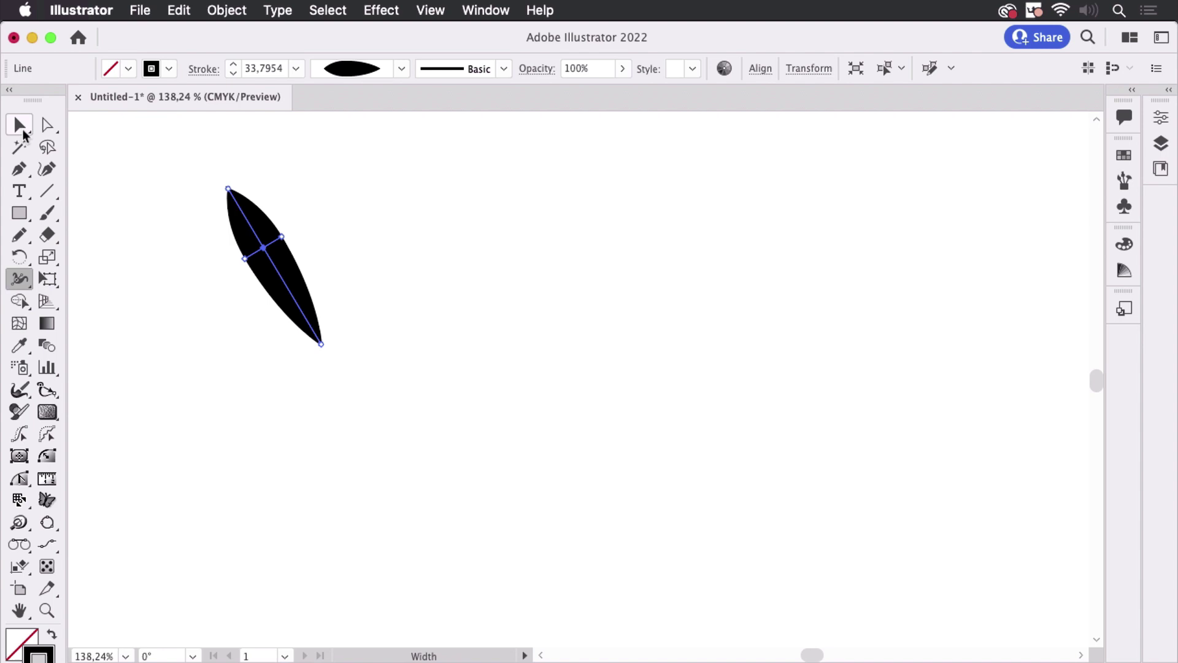
Check the Width Profile list without changing it, then delete the test line
left_click(20, 126)
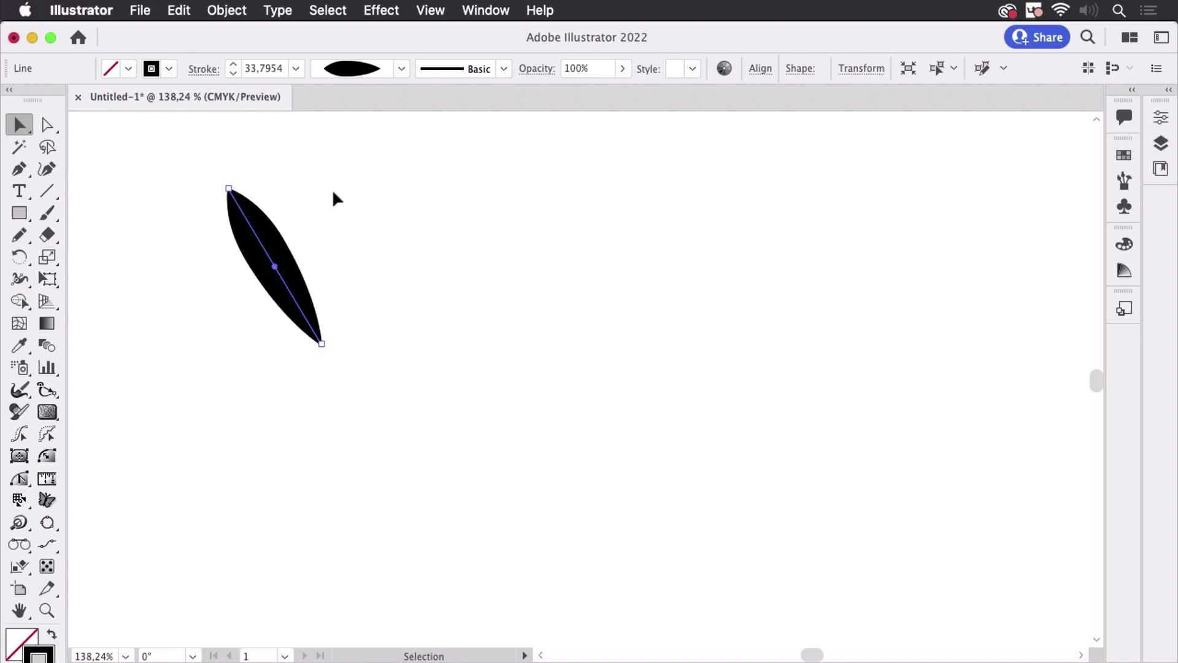
left_click(402, 69)
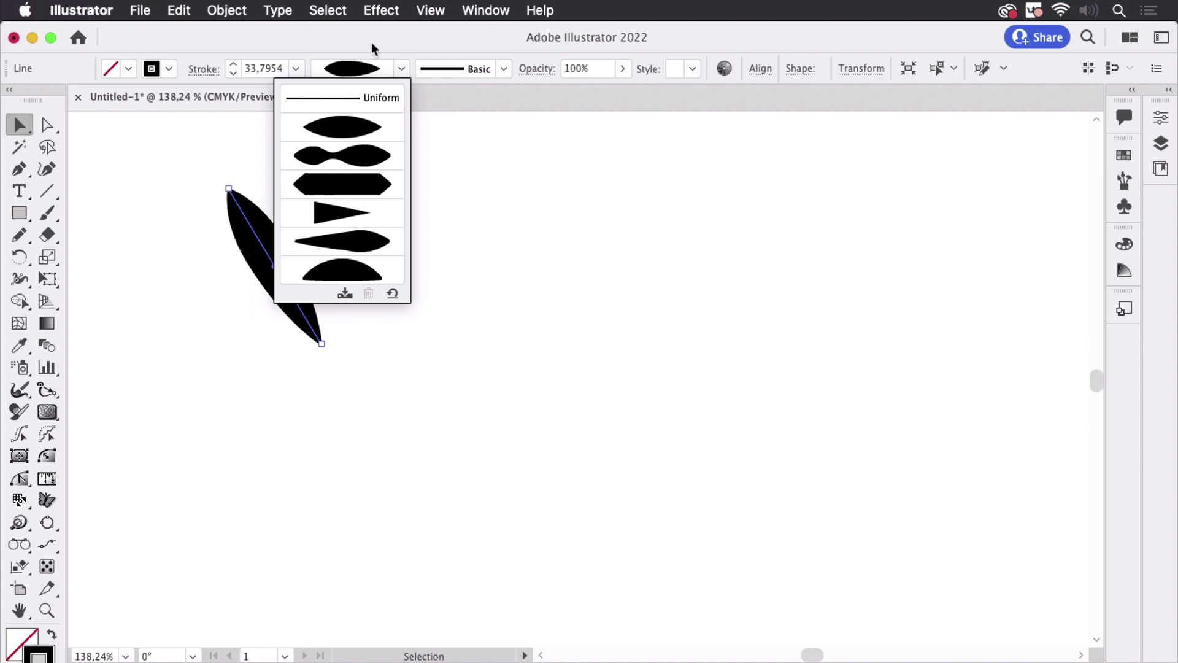
left_click(275, 91)
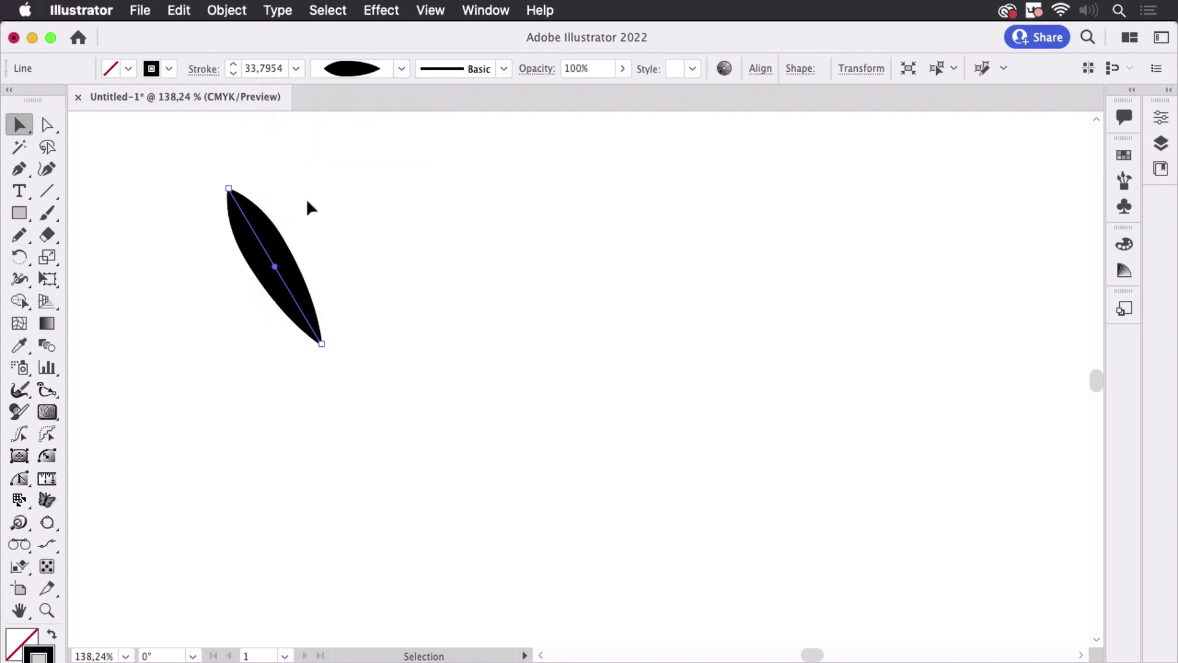
key("Delete")
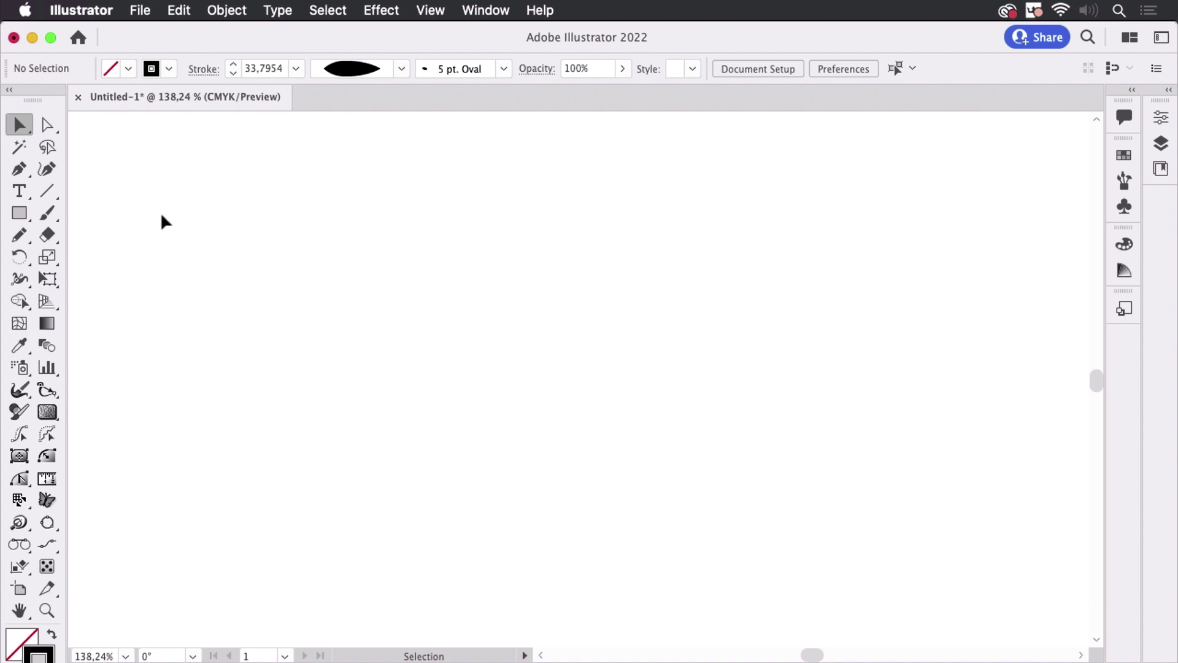
Paint an S-shaped curve with the Paintbrush and select it
left_click(53, 218)
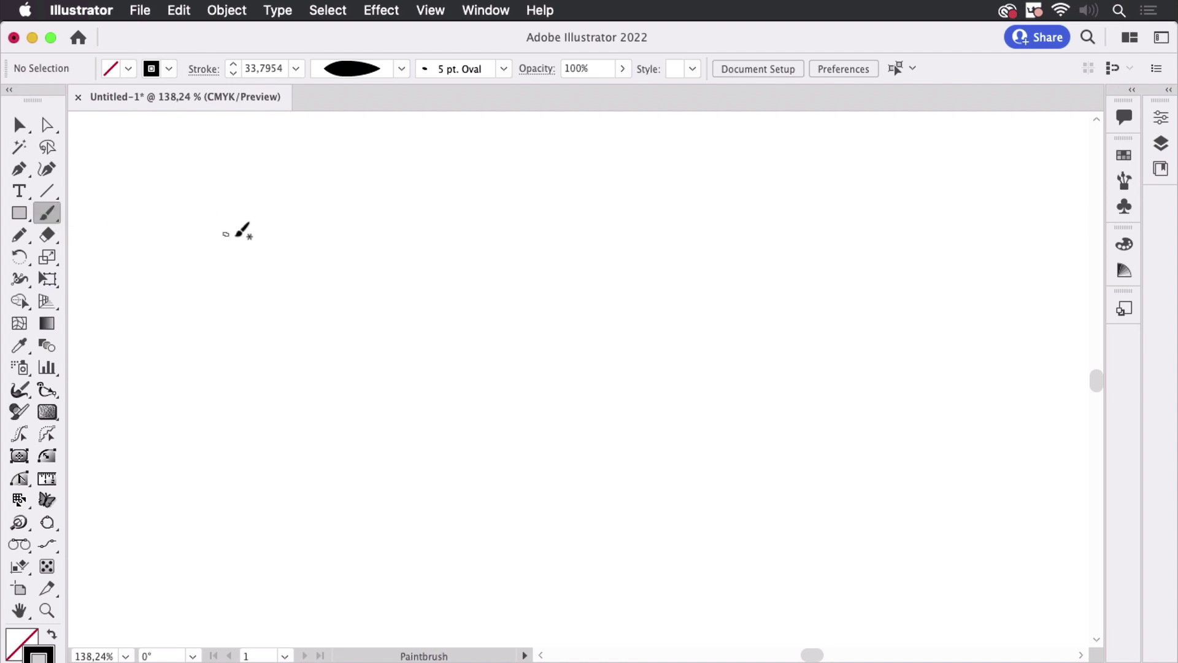
mouse_move(234, 194)
left_mouse_down()
mouse_move(242, 220)
mouse_move(395, 370)
left_mouse_up()
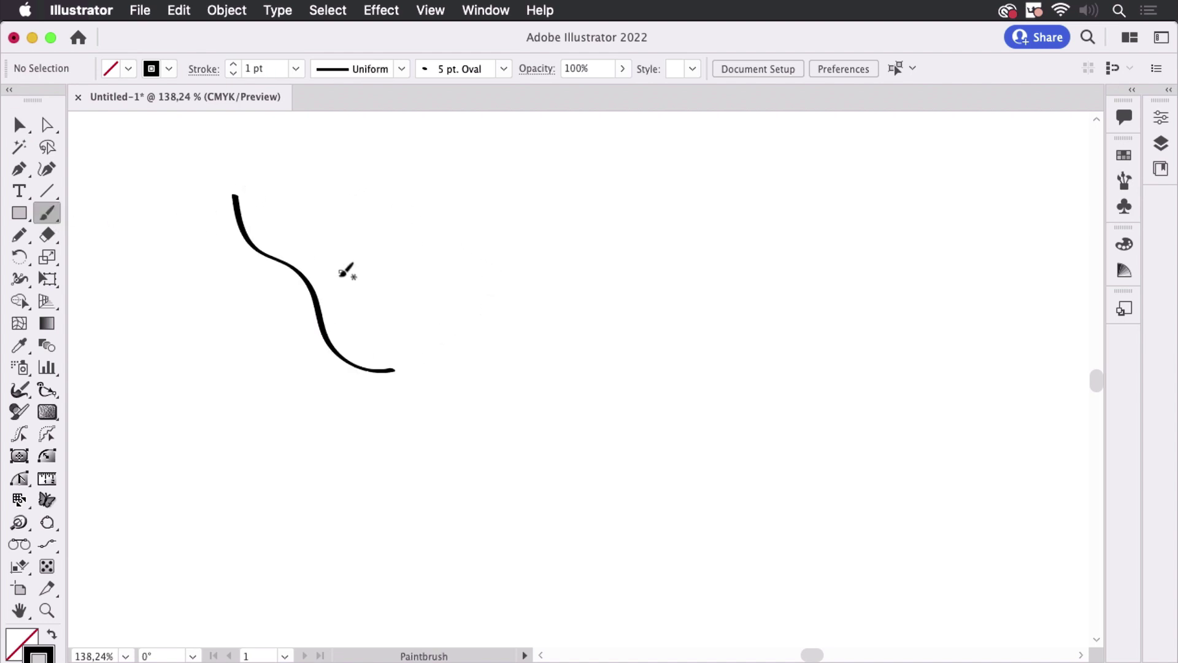
key("super")
left_click(314, 293, "super")
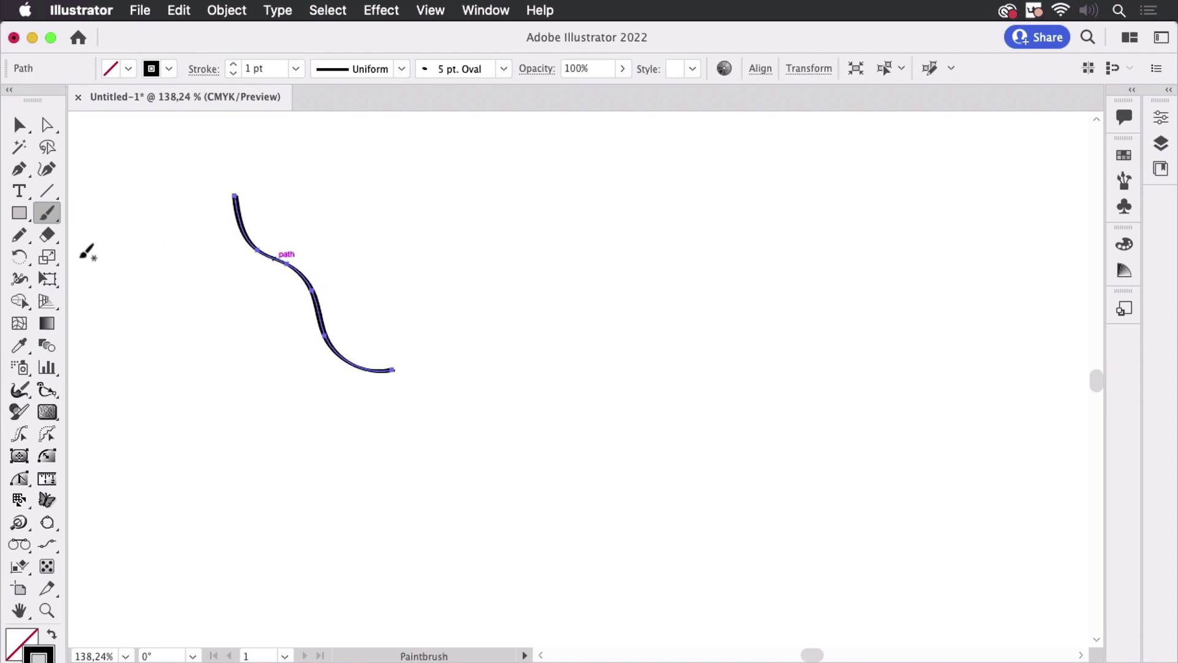
Apply the leaf-shaped Width Profile 1 to the S-curve
left_click(19, 278)
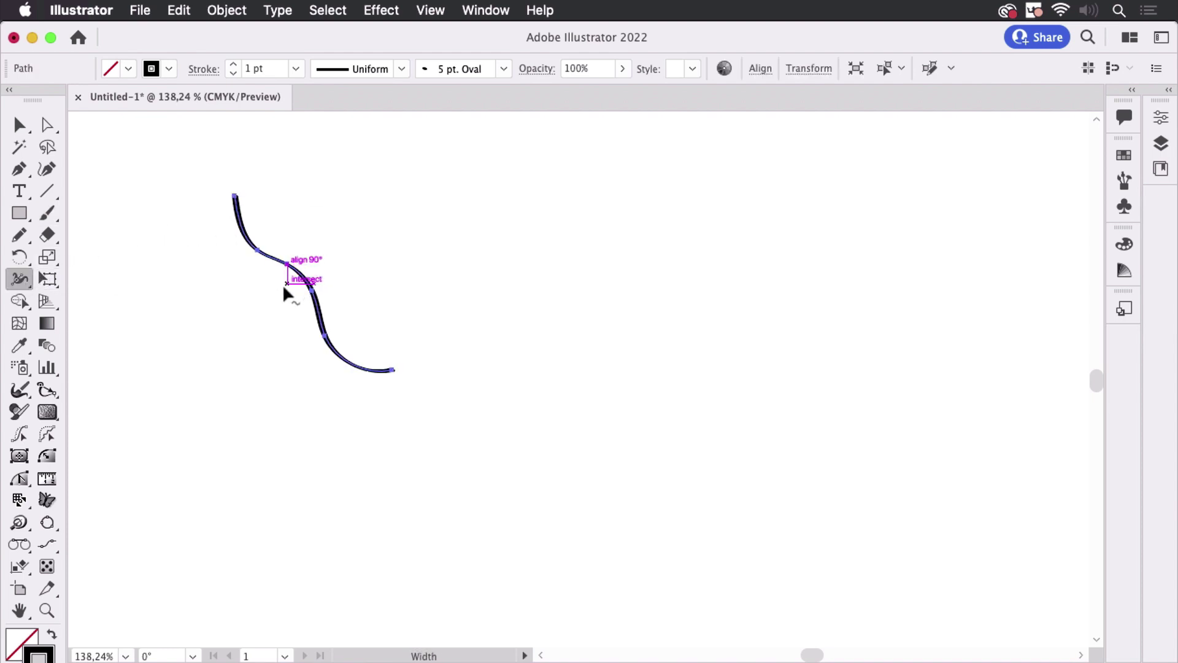
key("v")
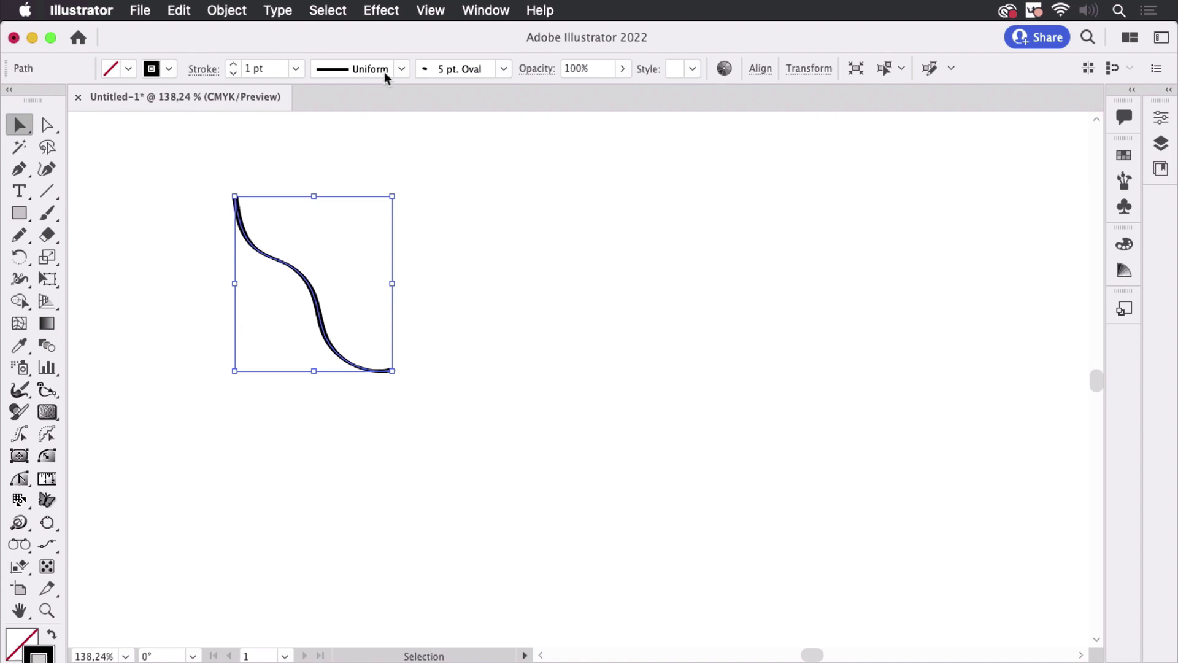
left_click(401, 69)
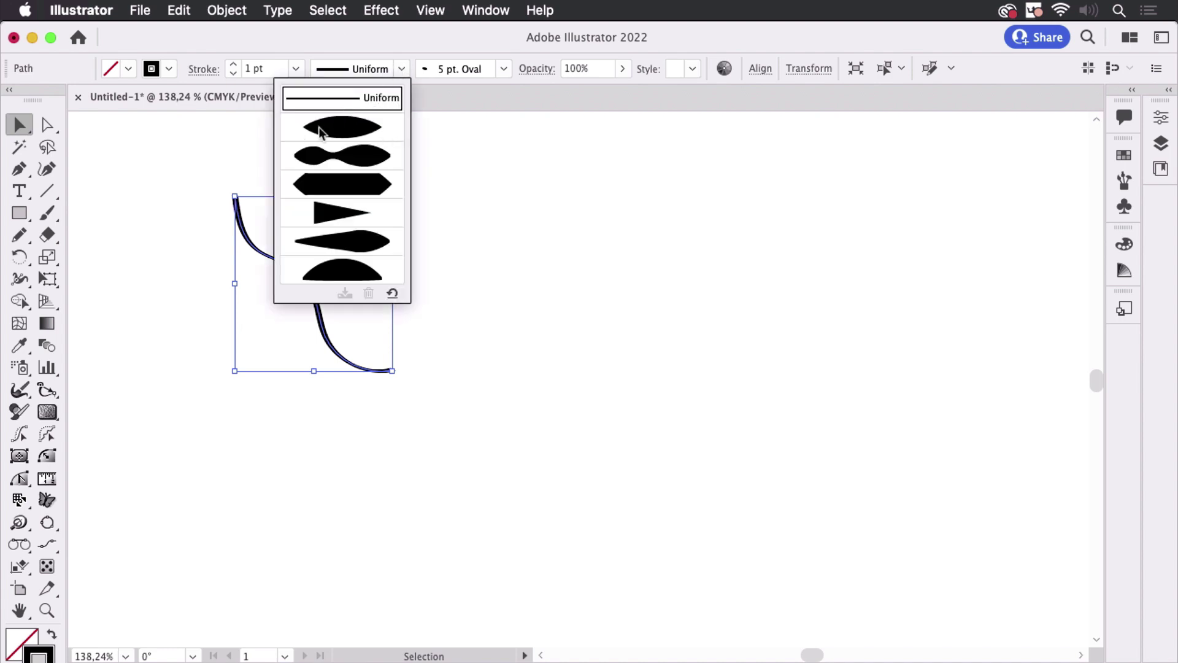
left_click(370, 130)
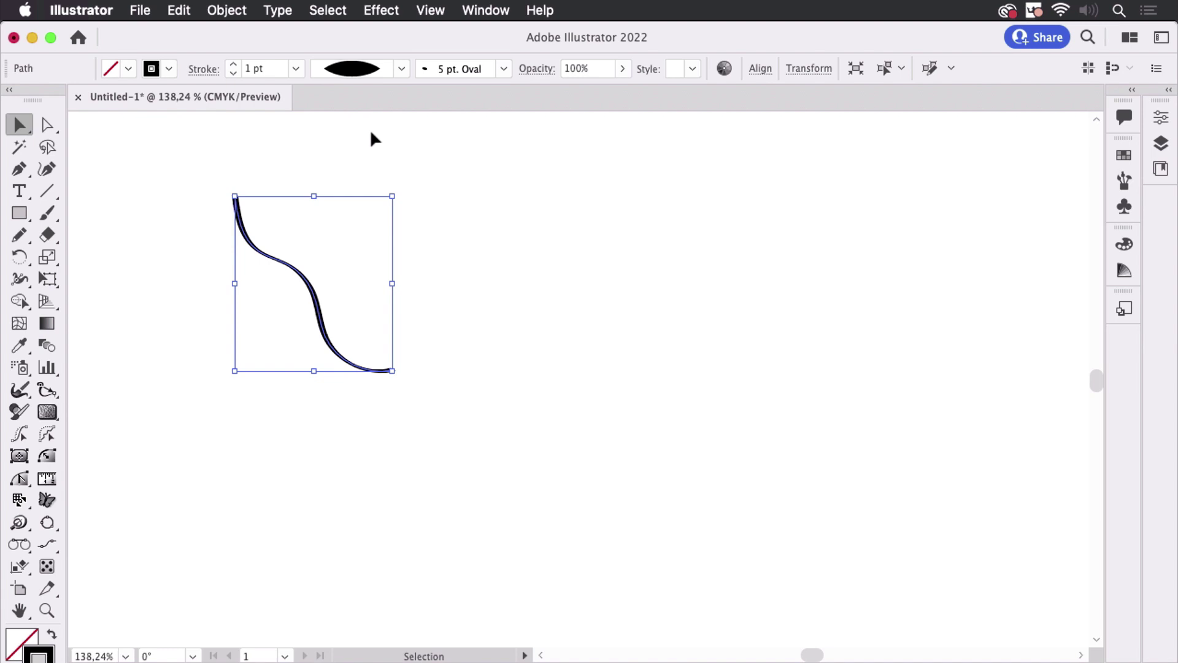
Float the Brushes panel out on its own and apply the Basic brush to the curve
left_click(504, 68)
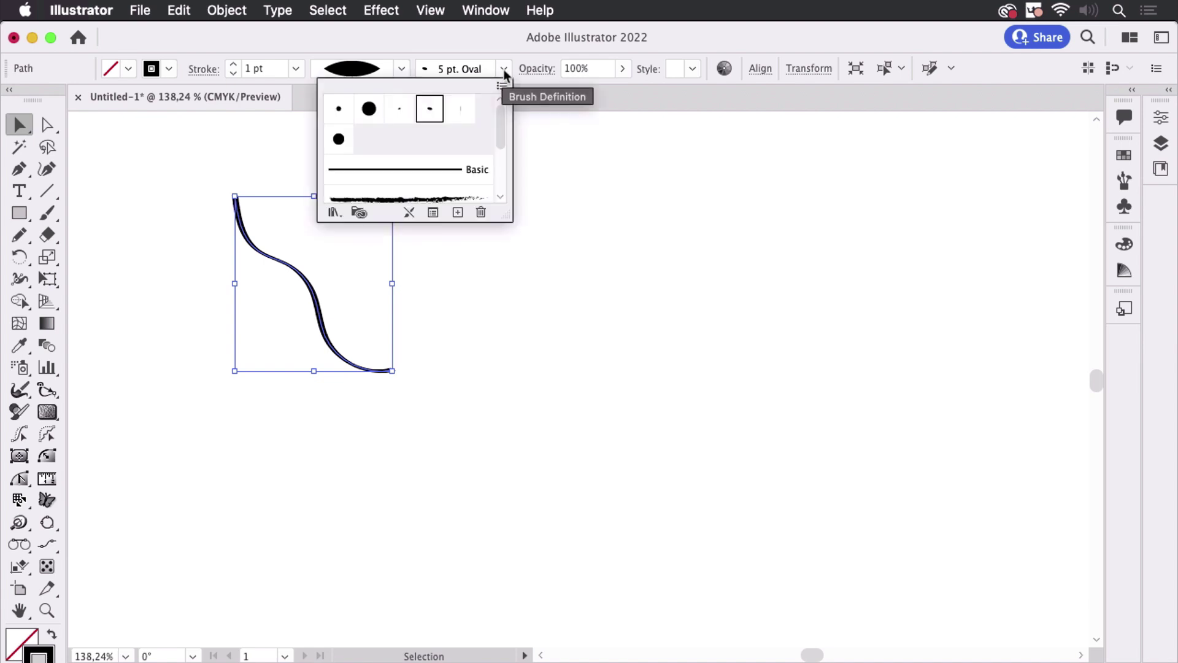
left_click(1122, 192)
left_click(1123, 184)
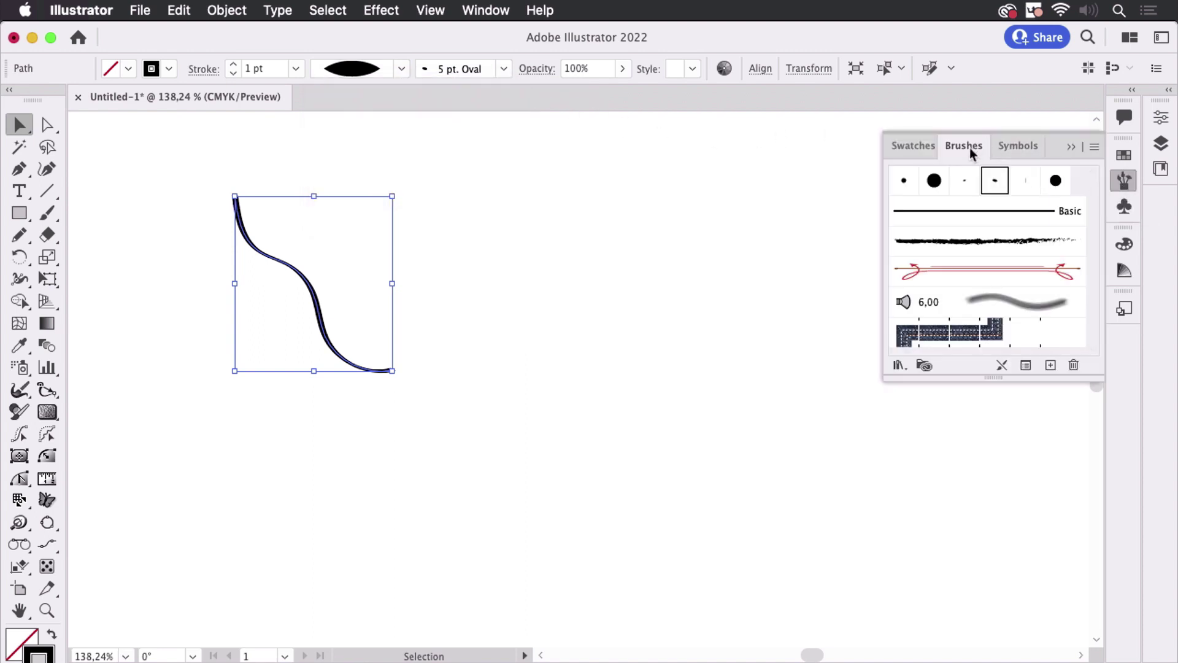
mouse_move(966, 146)
left_mouse_down()
mouse_move(898, 149)
mouse_move(878, 137)
mouse_move(948, 158)
left_mouse_up()
left_click(1071, 147)
left_click(887, 240)
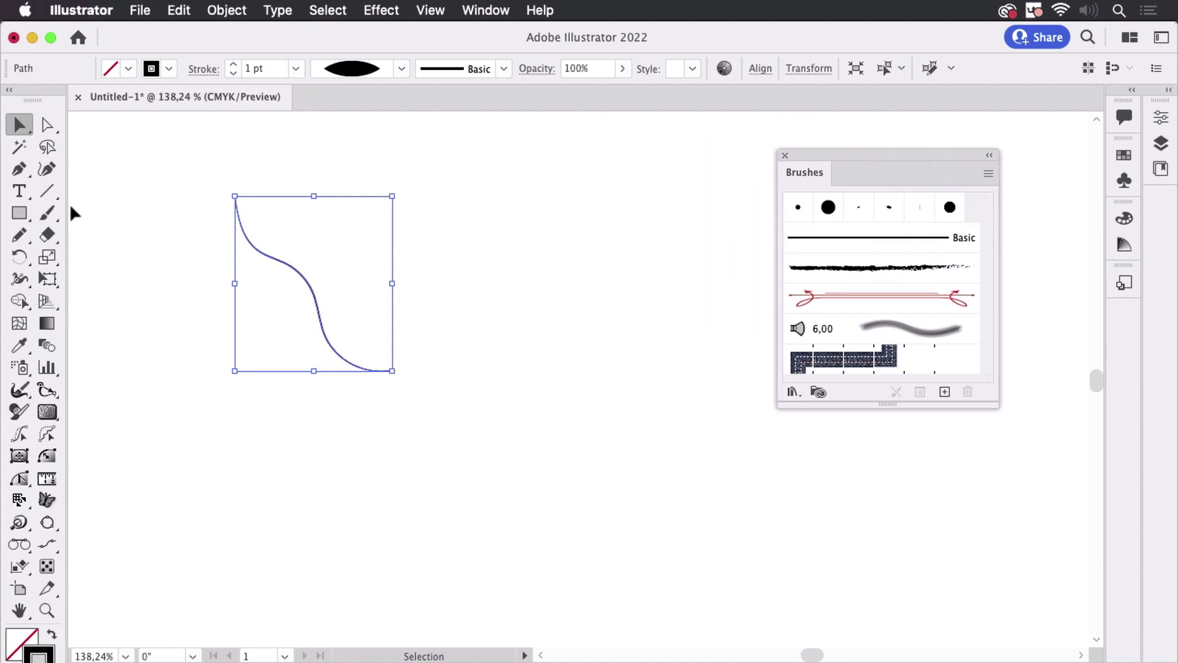
Widen the upper and lower halves of the curve into two leaf lobes with the Width tool
left_click(19, 279)
mouse_move(307, 274)
left_mouse_down()
mouse_move(347, 263)
mouse_move(601, 283)
left_mouse_up()
left_click_drag(336, 352, 369, 321)
left_click(19, 124)
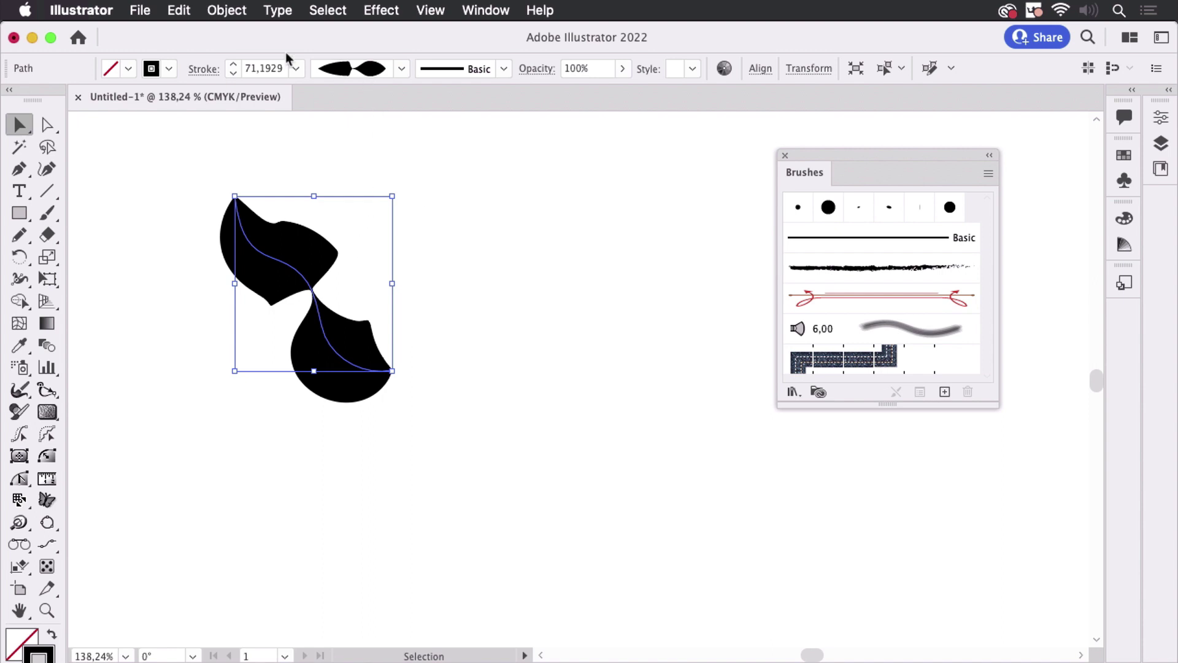
Paint a thin hook-shaped curve right of the leaves with the 5 pt. Oval brush, then deselect it
left_click(54, 218)
mouse_move(407, 198)
left_mouse_down()
mouse_move(467, 305)
mouse_move(583, 305)
left_mouse_up()
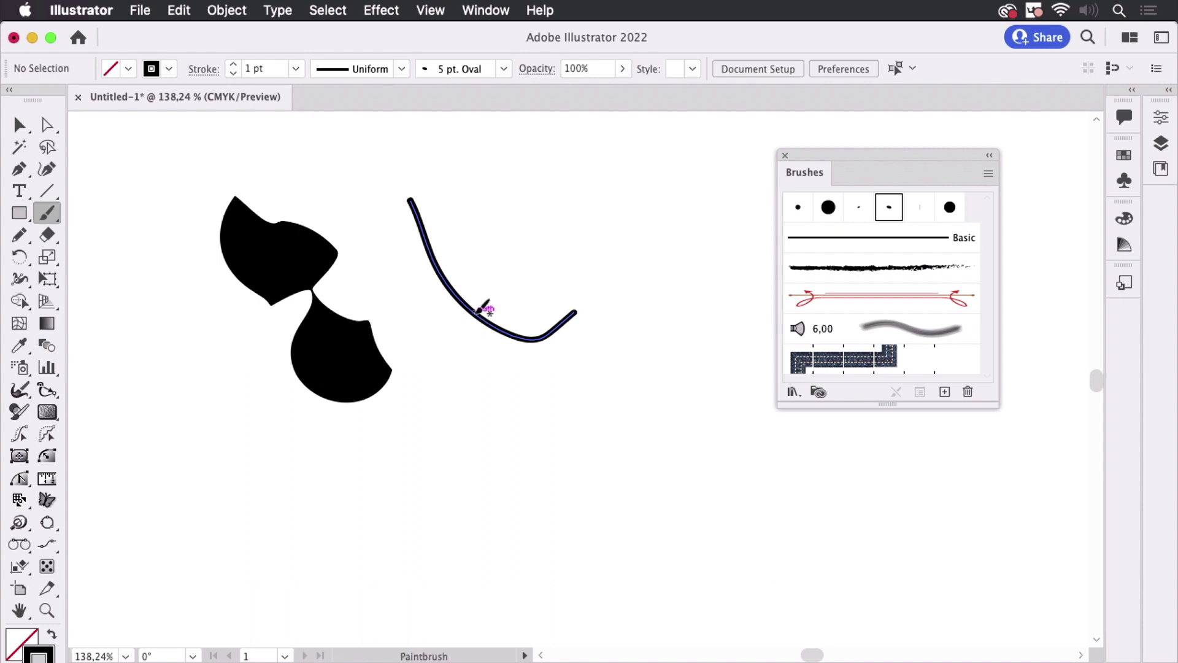
key("super")
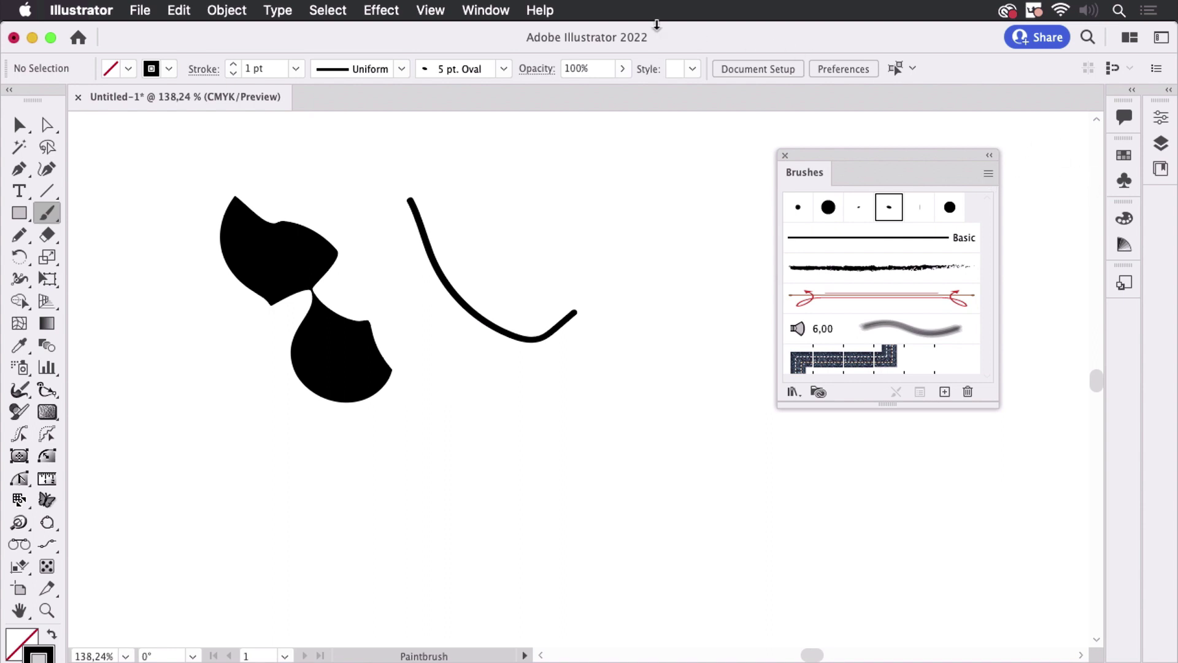
left_click(489, 11)
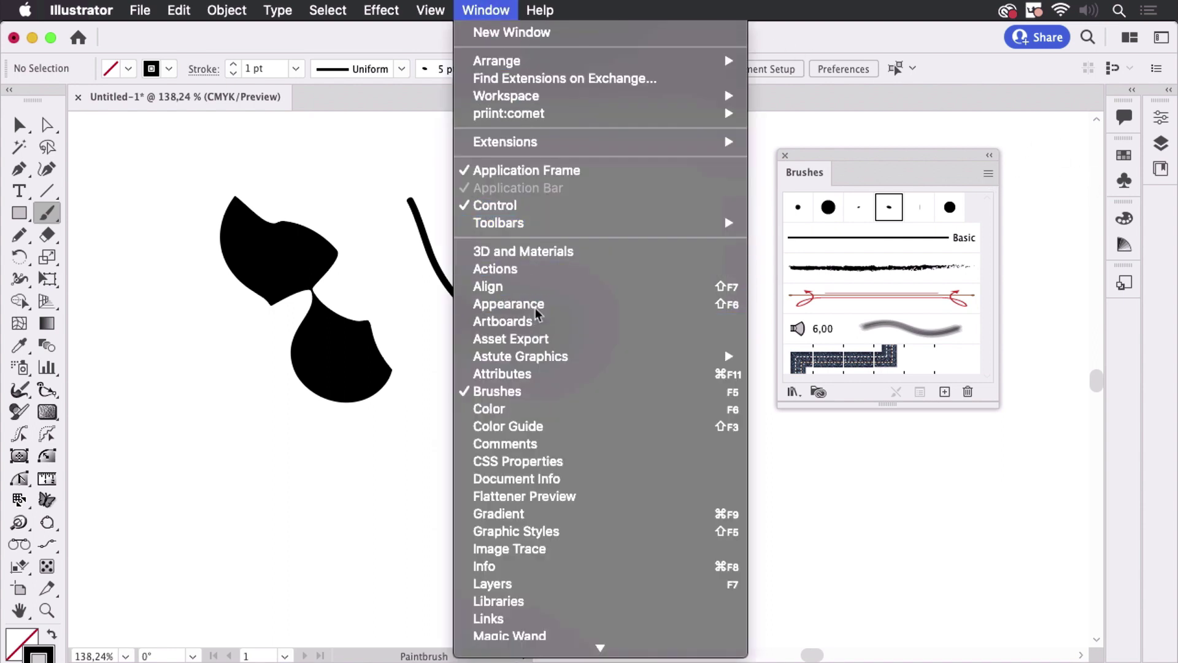
Show the Appearance panel, look through its options menu, and dock it beside the Brushes panel
left_click(509, 304)
left_click_drag(926, 127, 520, 131)
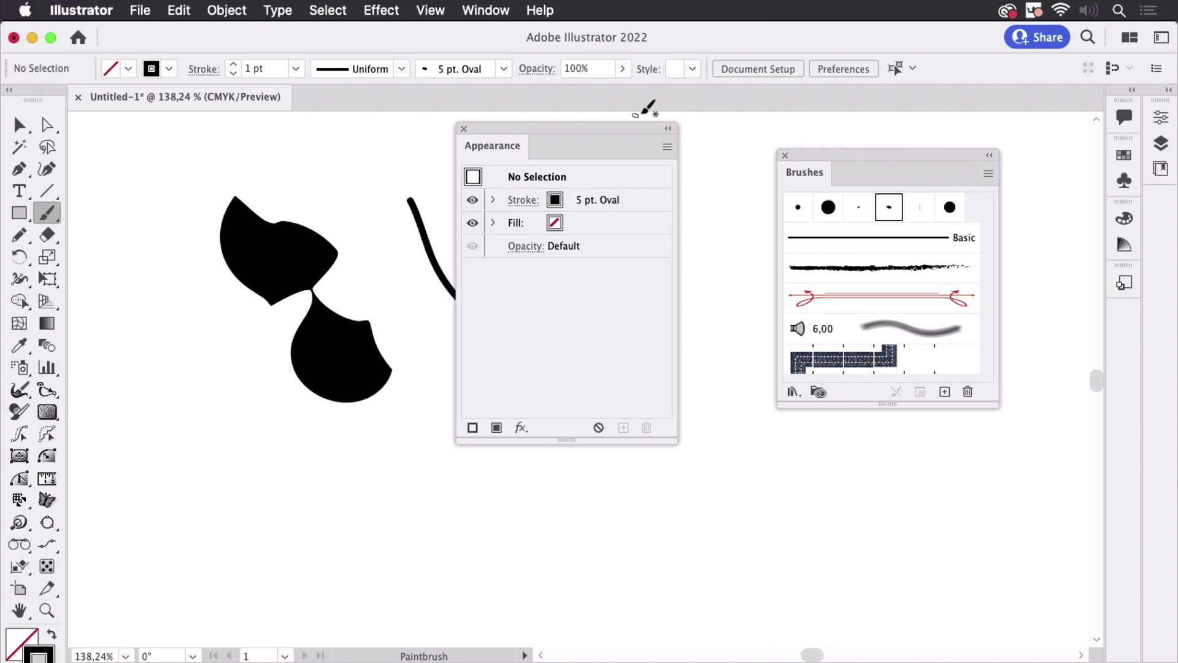
left_click(667, 148)
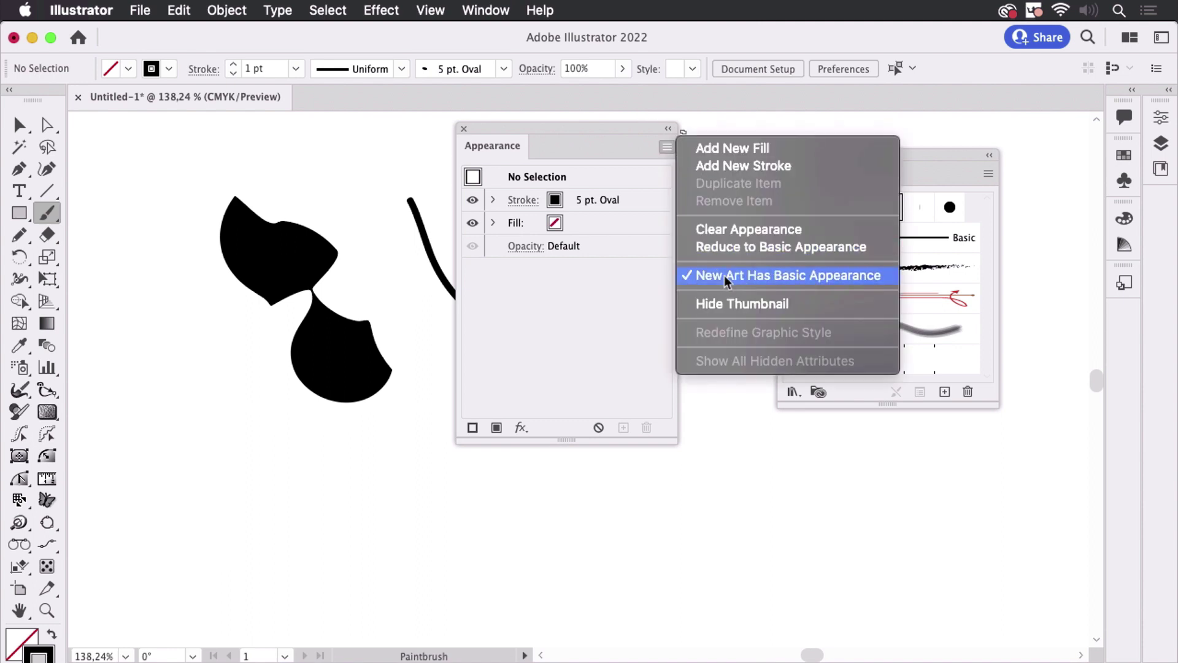
left_click(620, 164)
left_click_drag(576, 124, 996, 138)
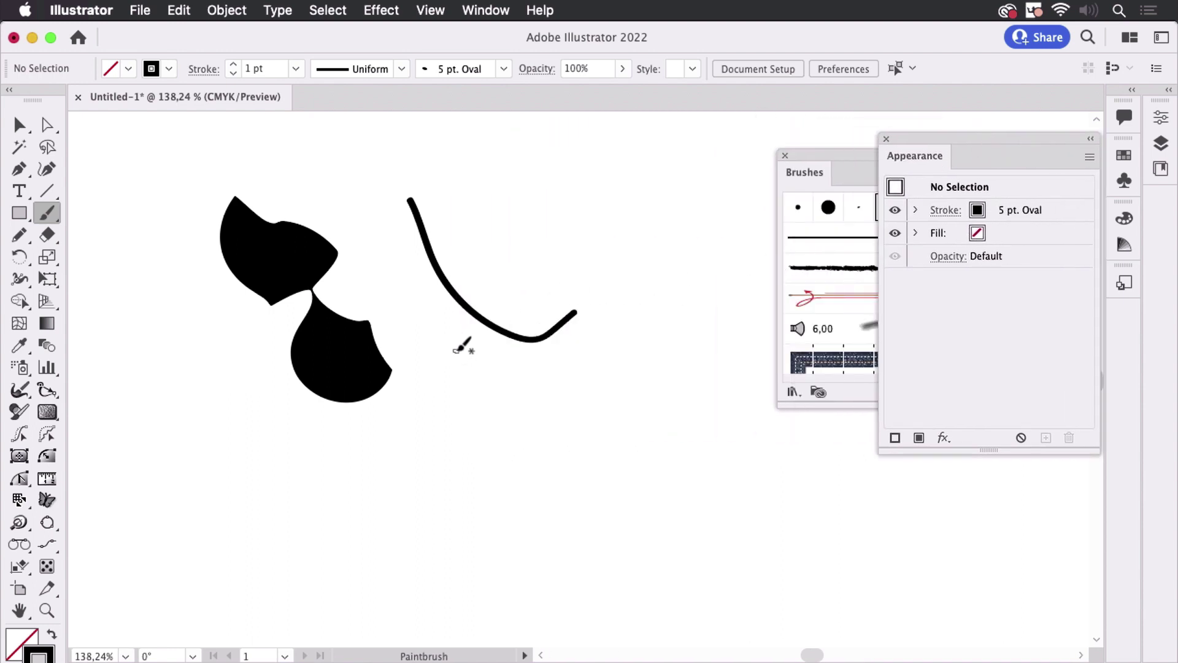
Select the two-leaf path, paint a second curve below the first, and move the Brushes panel left
mouse_move(234, 195)
left_mouse_down()
mouse_move(368, 368)
mouse_move(356, 368)
mouse_move(393, 370)
left_mouse_up()
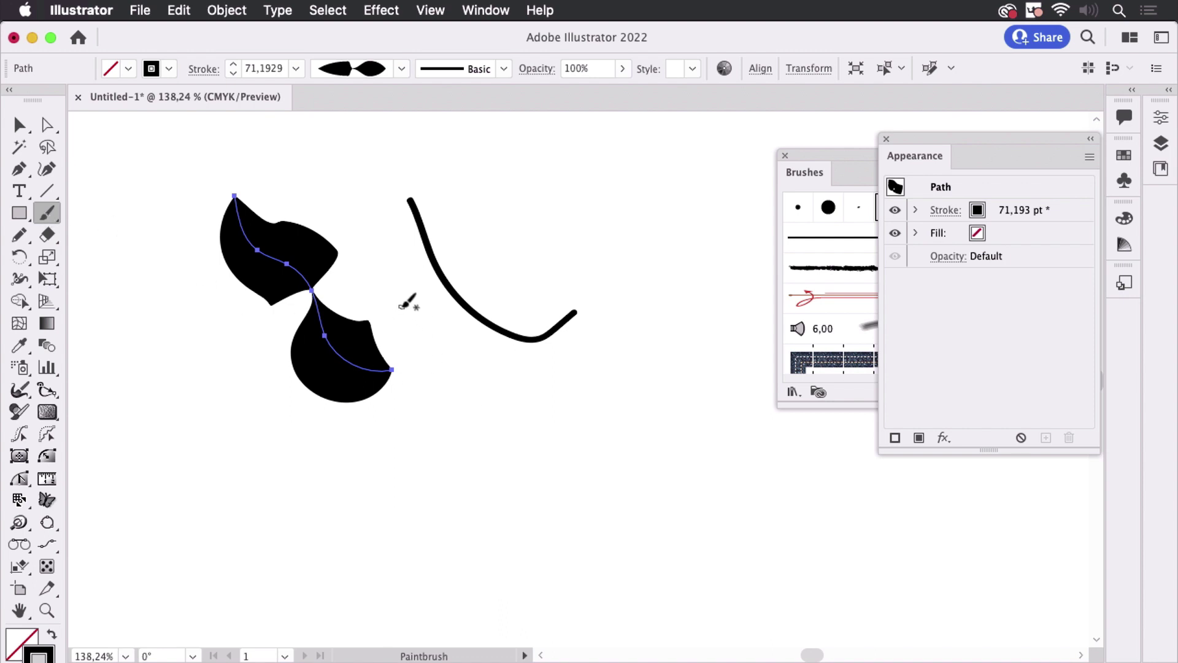
mouse_move(401, 305)
left_mouse_down()
mouse_move(463, 402)
mouse_move(583, 441)
left_mouse_up()
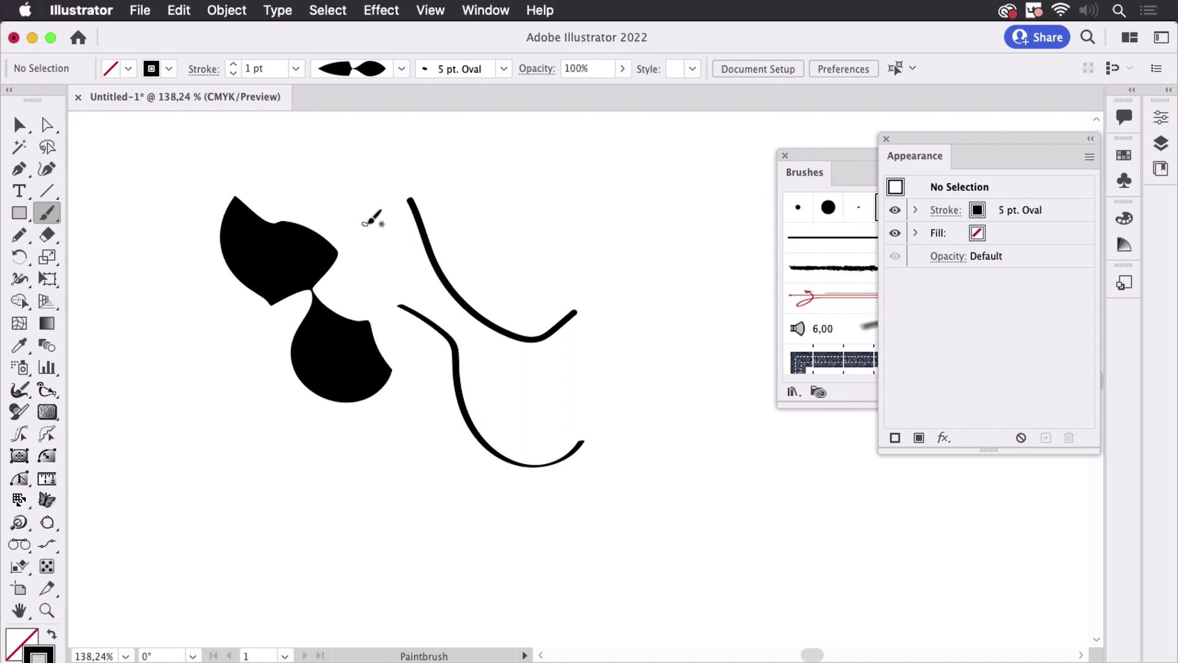
left_click_drag(837, 161, 694, 145)
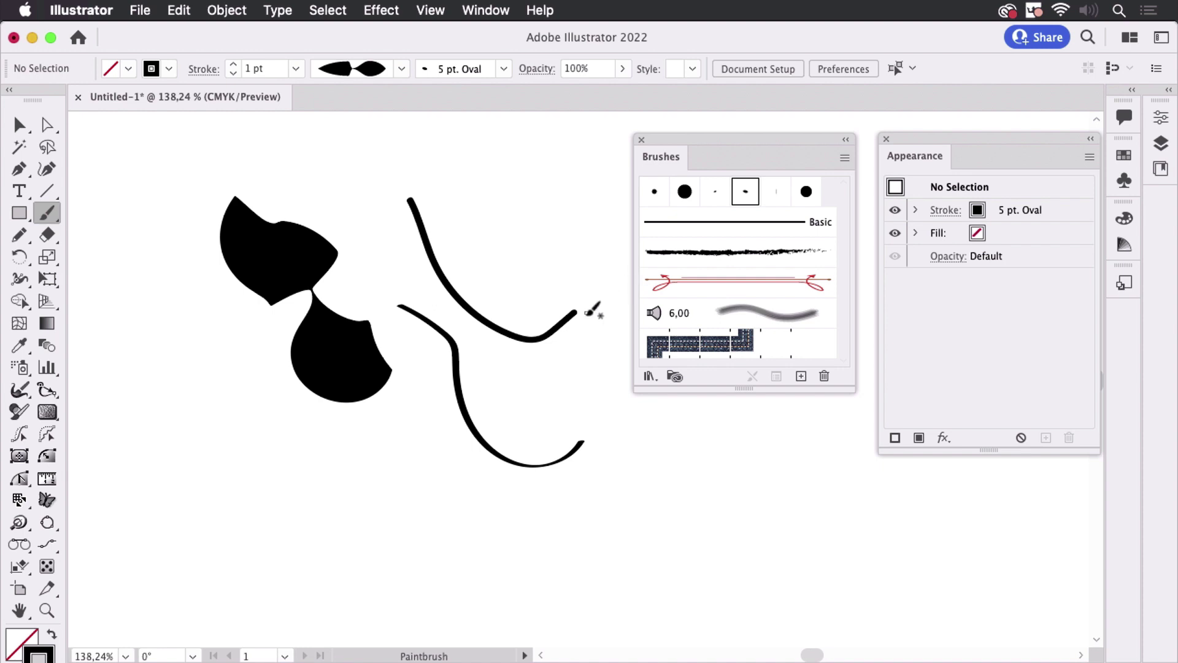
Make the upper curve a 1 pt Basic line, then select the two-leaf path
left_click(558, 327, "super")
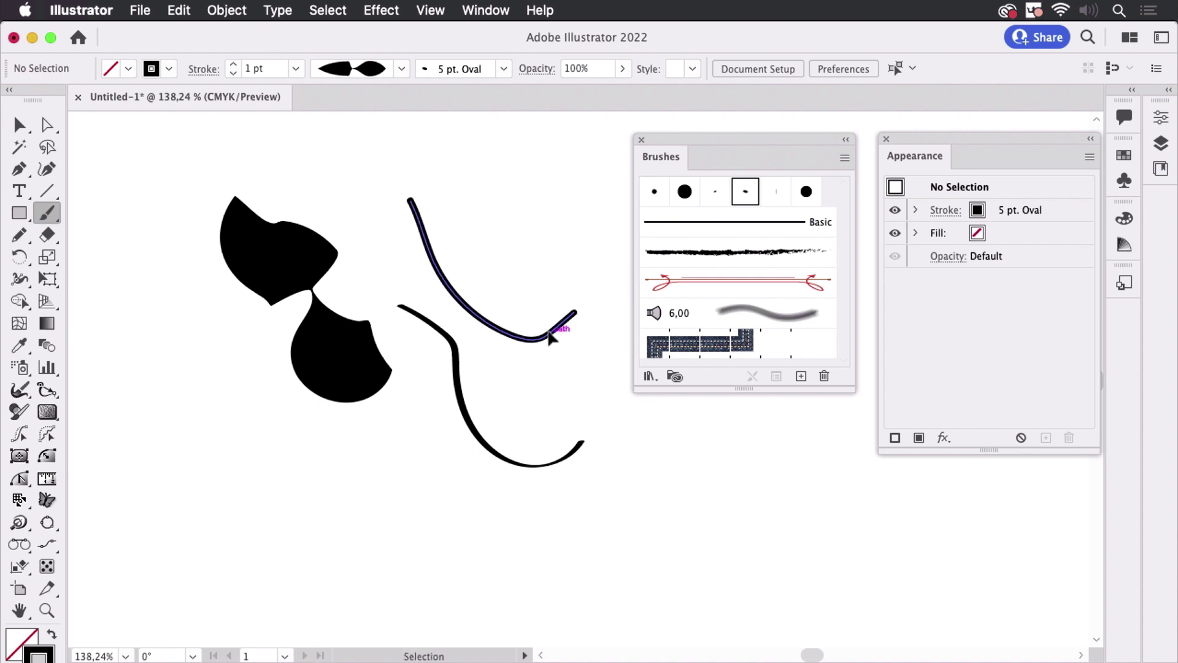
left_click(757, 232)
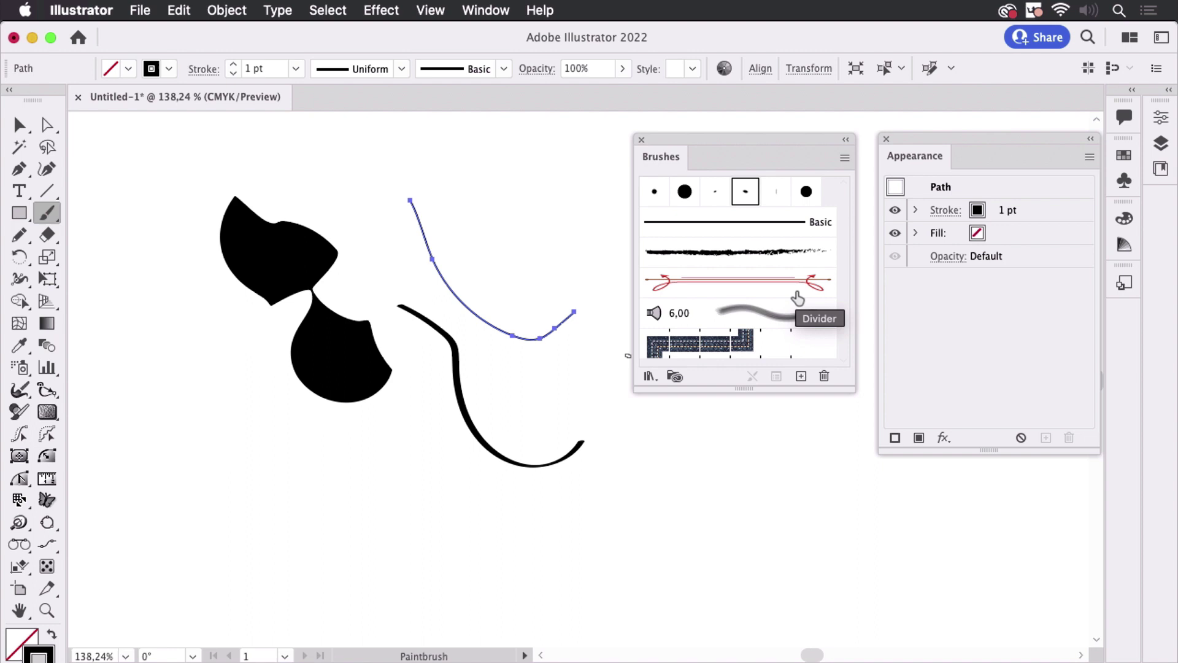
key("super")
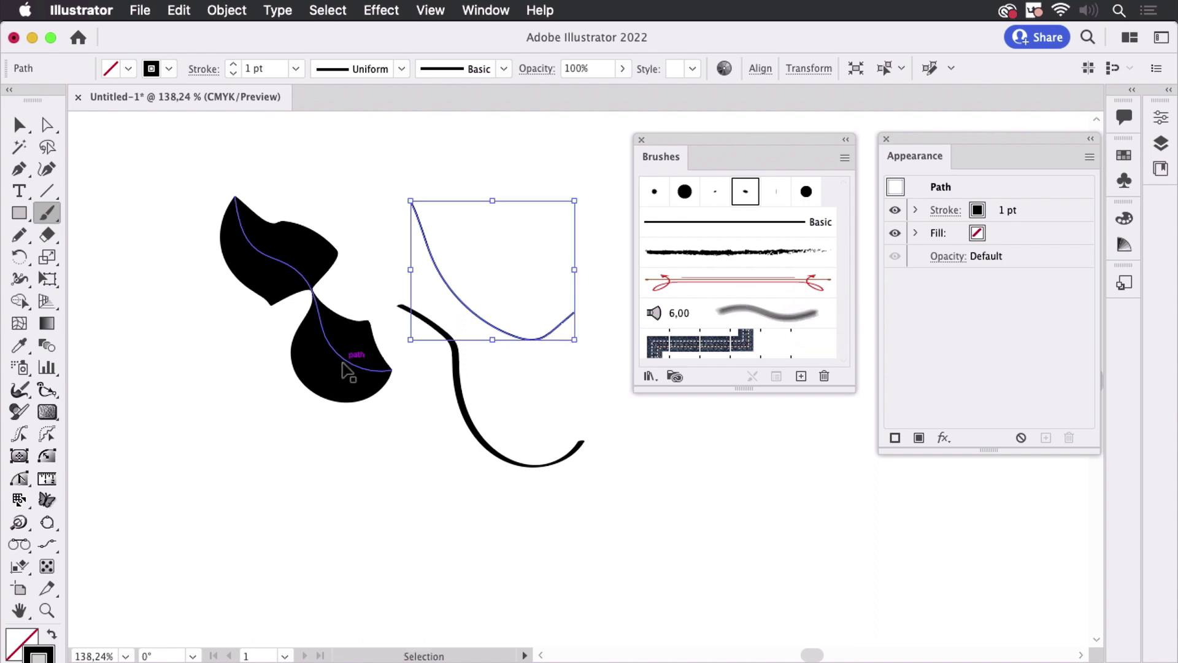
left_click(343, 364, "super")
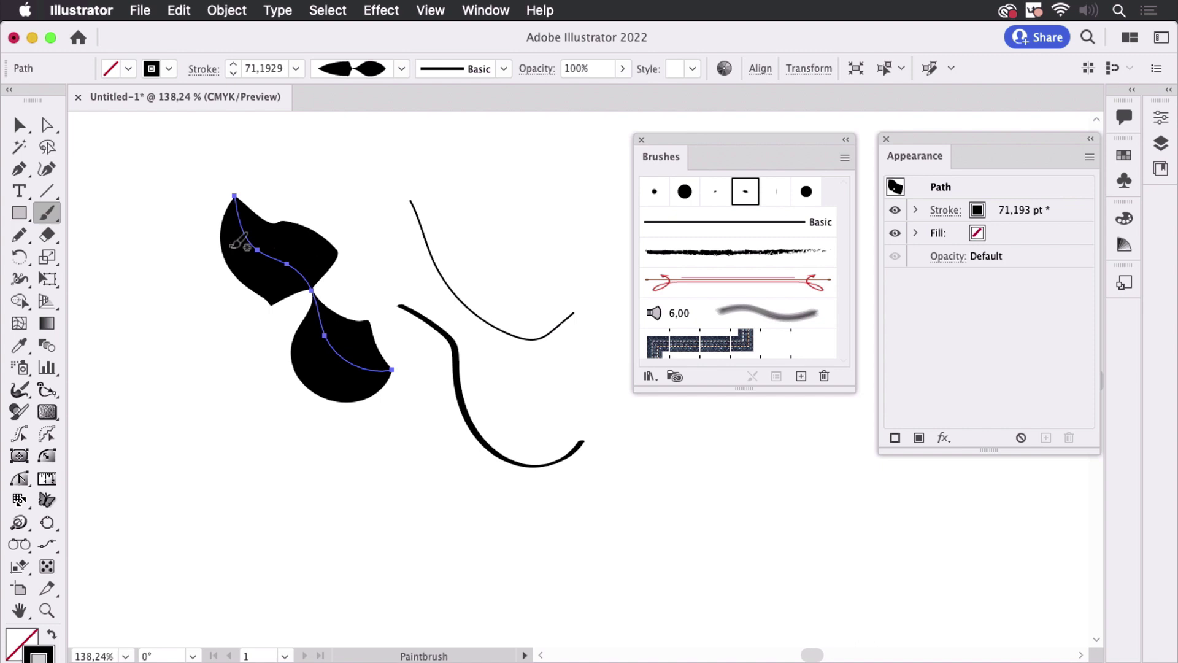
Draw four Pencil strokes on the left, lower middle, middle and right, each forming leaf shapes
left_click(20, 238)
mouse_move(174, 281)
left_mouse_down()
mouse_move(232, 399)
mouse_move(394, 499)
left_mouse_up()
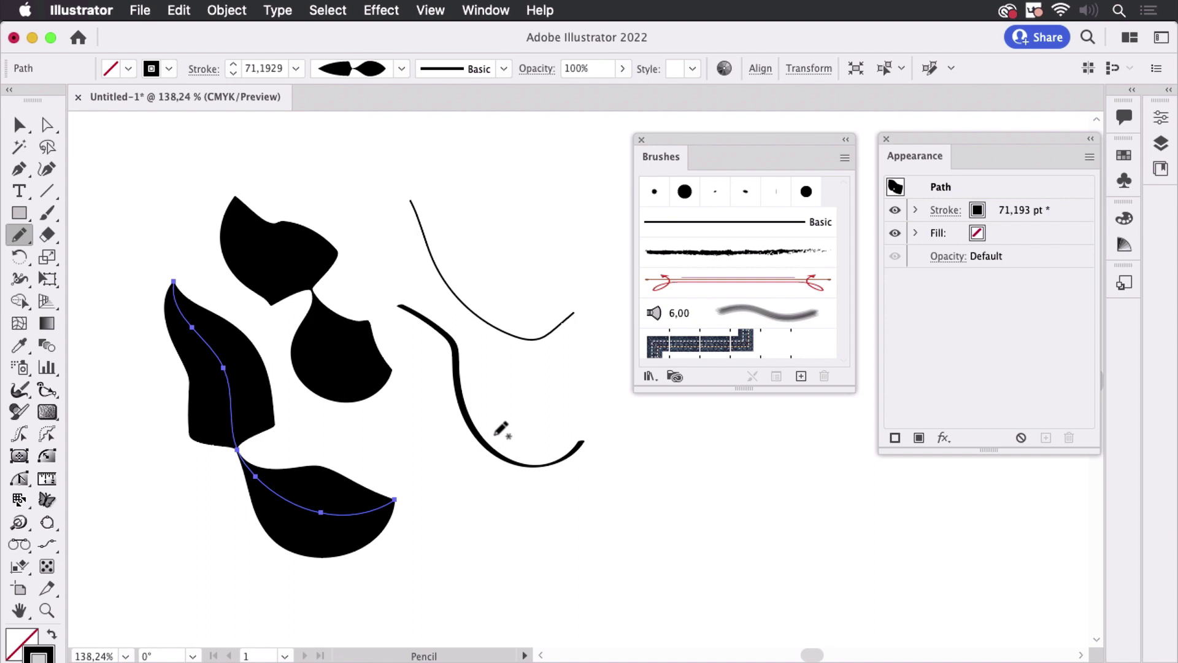
left_click_drag(348, 440, 556, 518)
left_click_drag(413, 399, 655, 424)
mouse_move(471, 308)
left_mouse_down()
mouse_move(540, 333)
mouse_move(658, 424)
left_mouse_up()
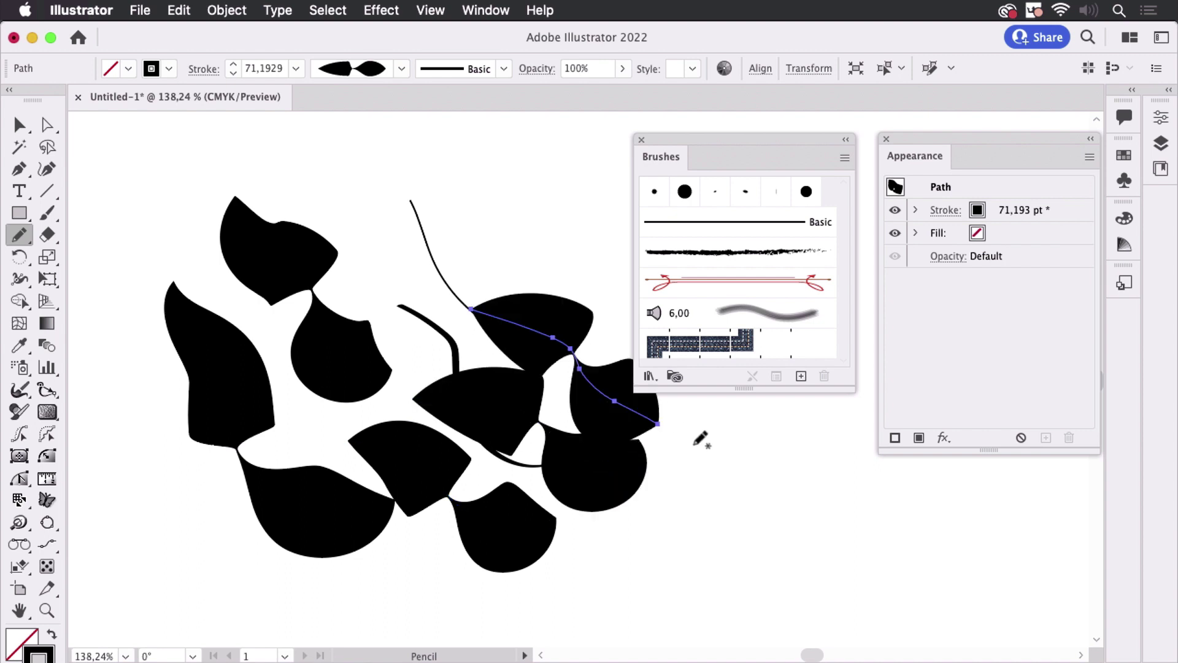